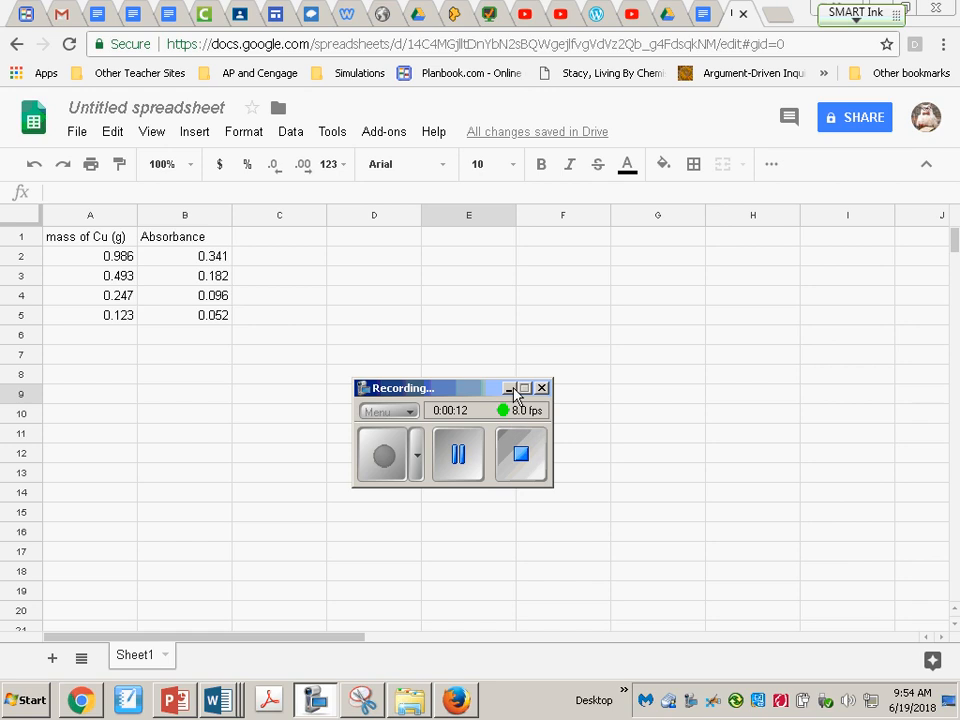
left_click(508, 388)
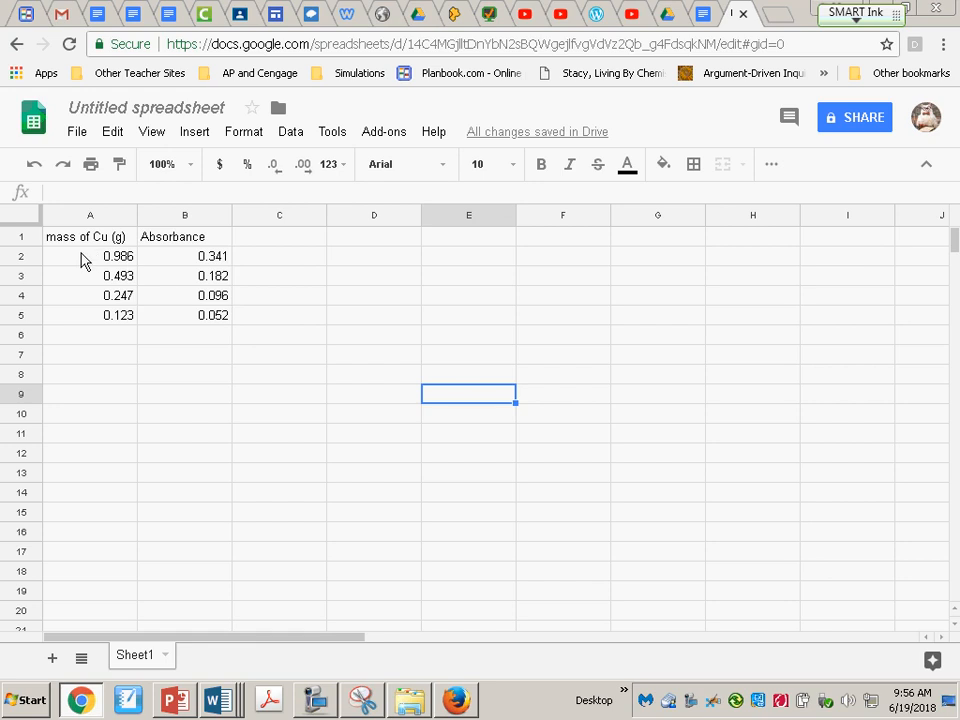
Step: Insert a chart from the mass of Cu and Absorbance values in A2:B5
left_click_drag(82, 257, 195, 326)
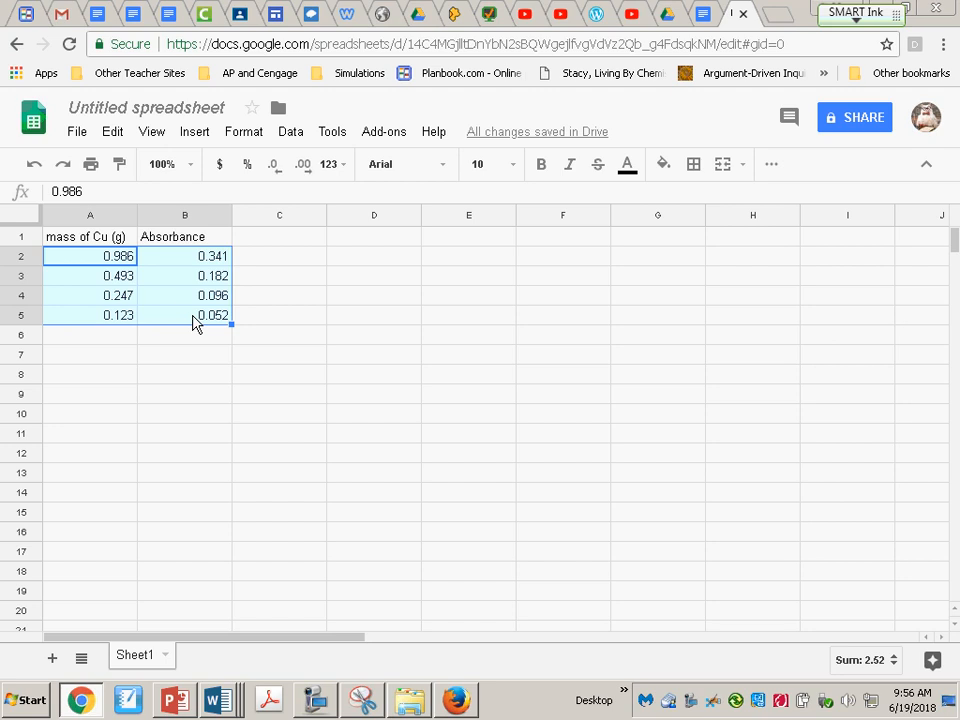
left_click(198, 140)
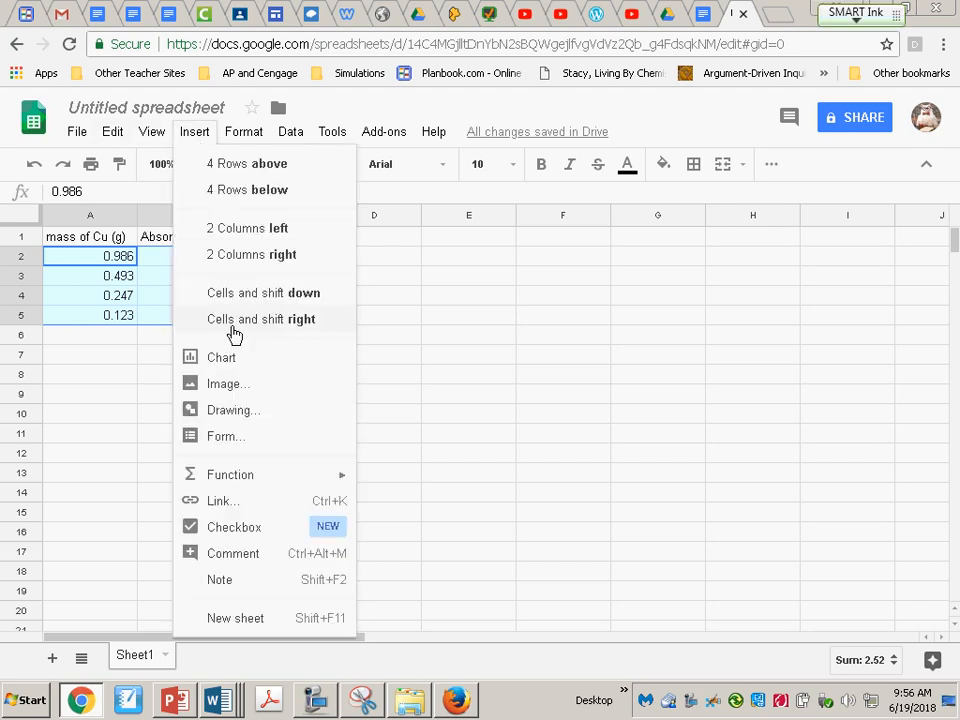
left_click(216, 362)
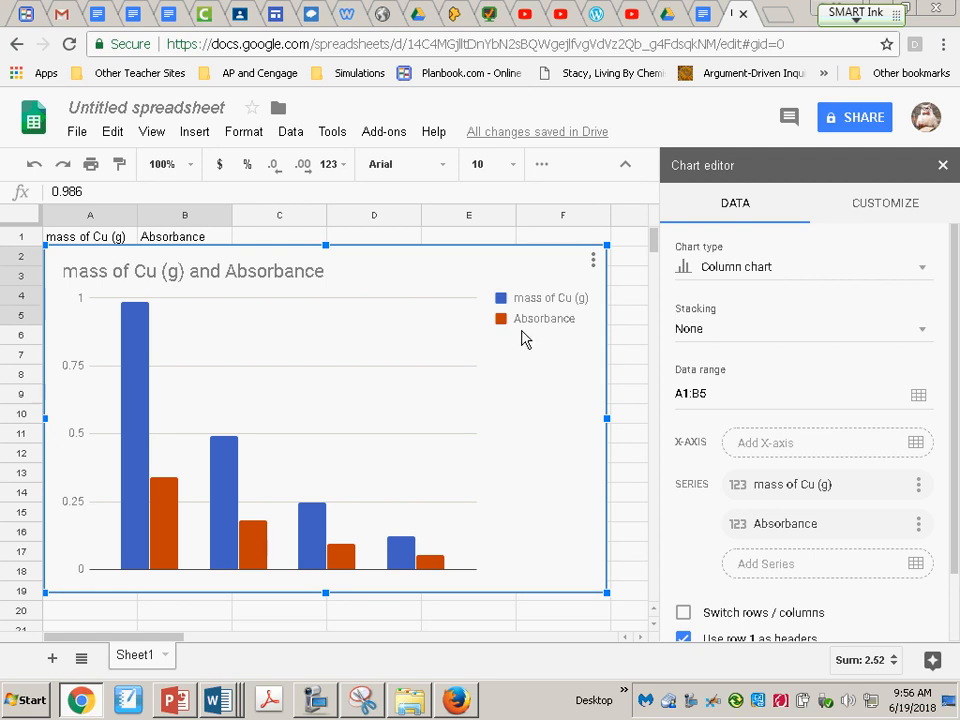
Step: Change the chart type to a scatter chart
left_click(714, 268)
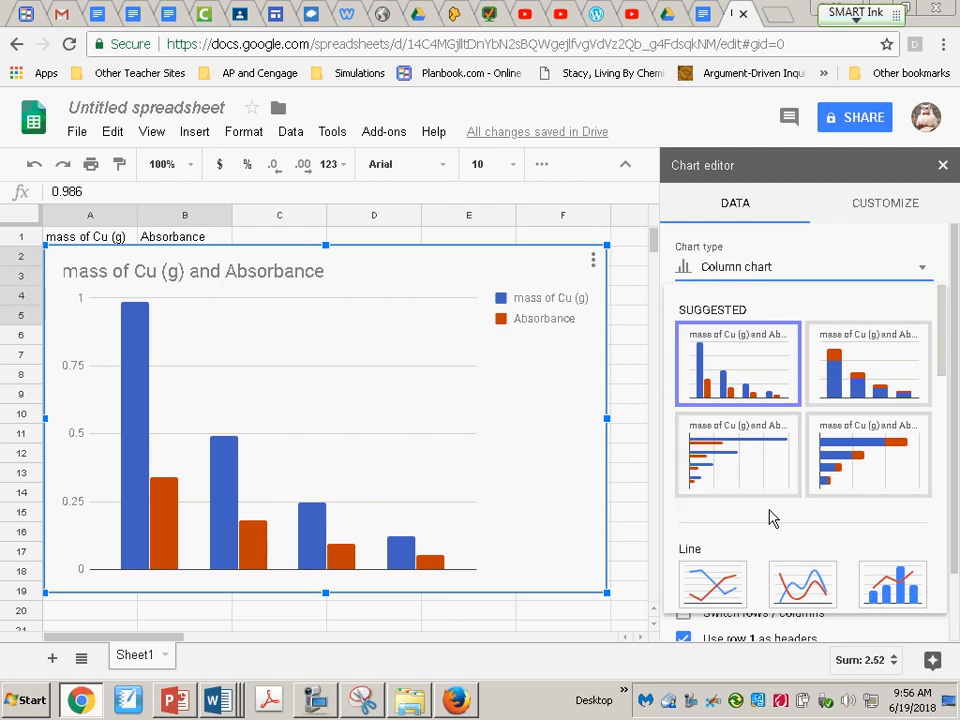
scroll(774, 506, "down", 2)
scroll(774, 506, "down", 2)
scroll(771, 508, "up", 2)
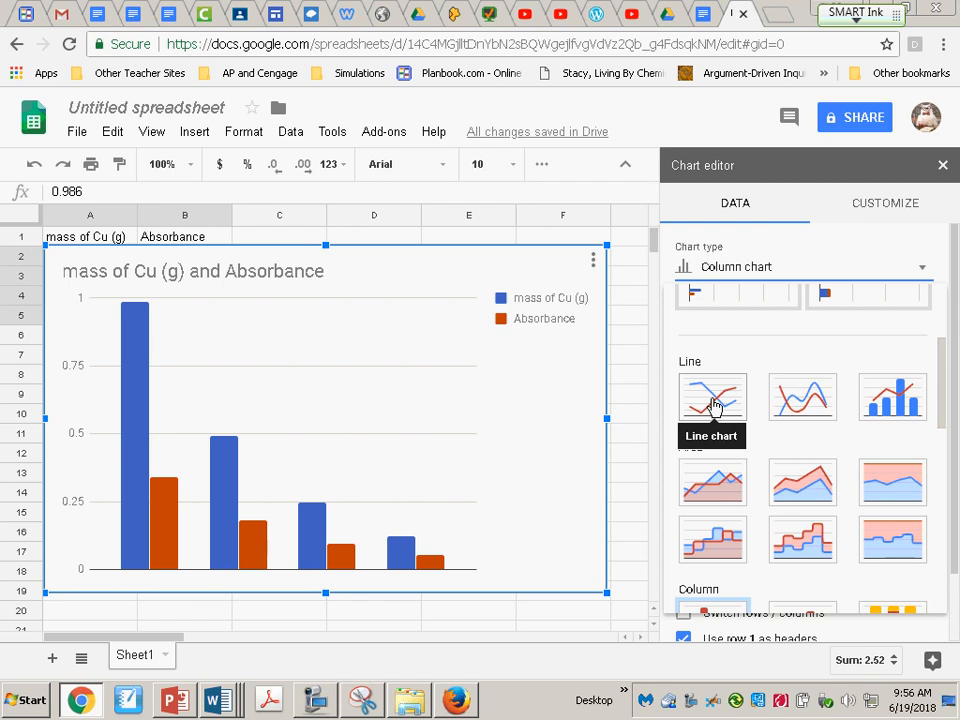
scroll(748, 433, "down", 4)
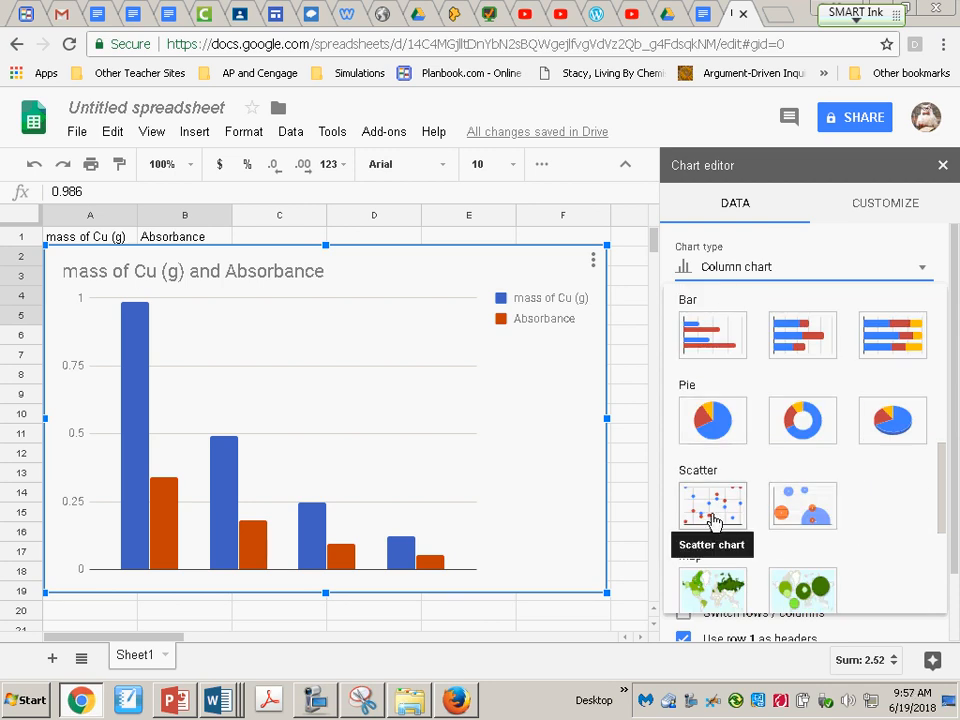
left_click(712, 515)
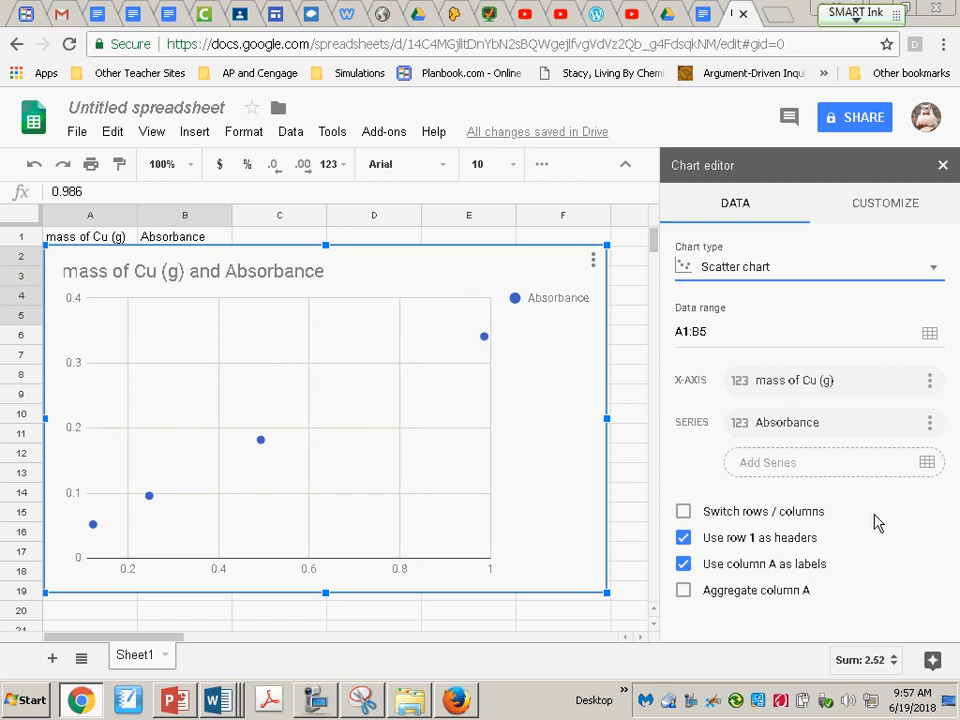
Step: Set the chart title to "Standardization Curve of Copper"
left_click(881, 206)
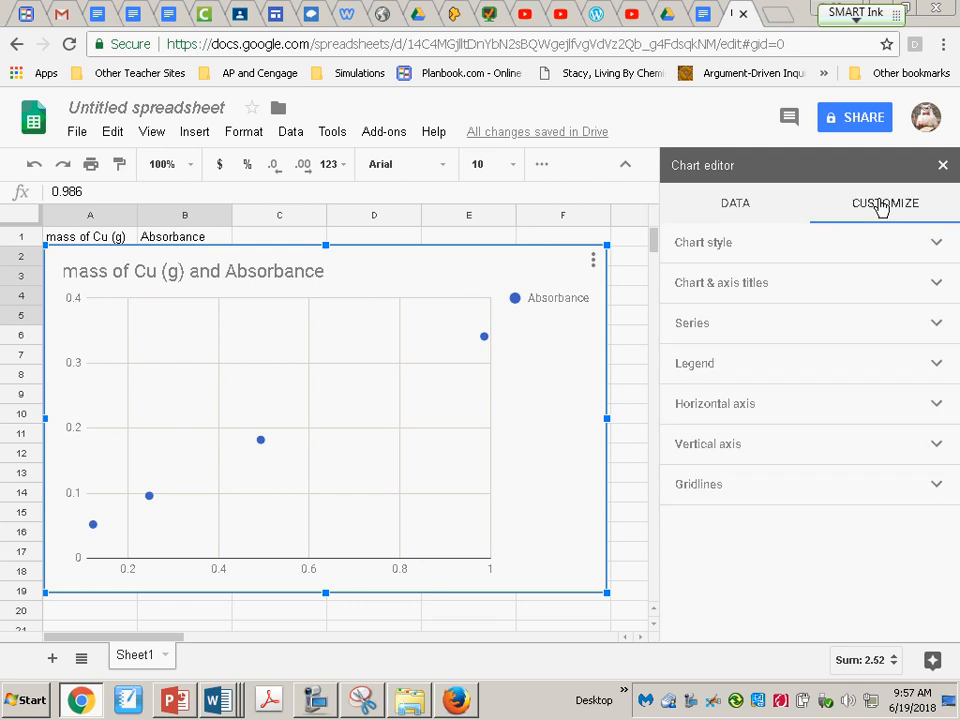
left_click(750, 291)
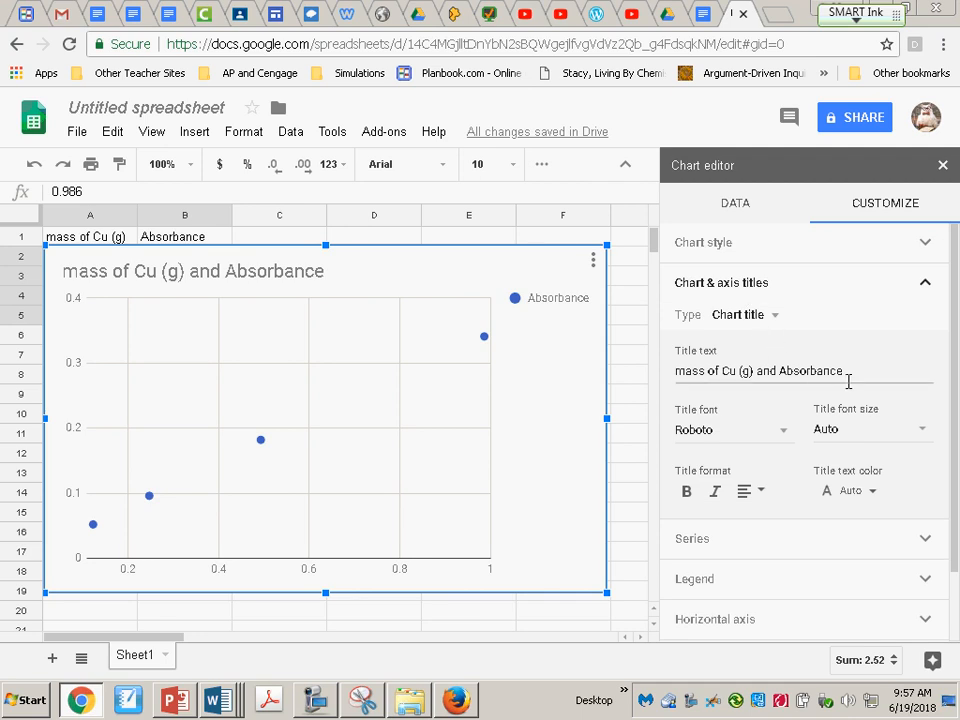
left_click_drag(855, 375, 649, 377)
type("St")
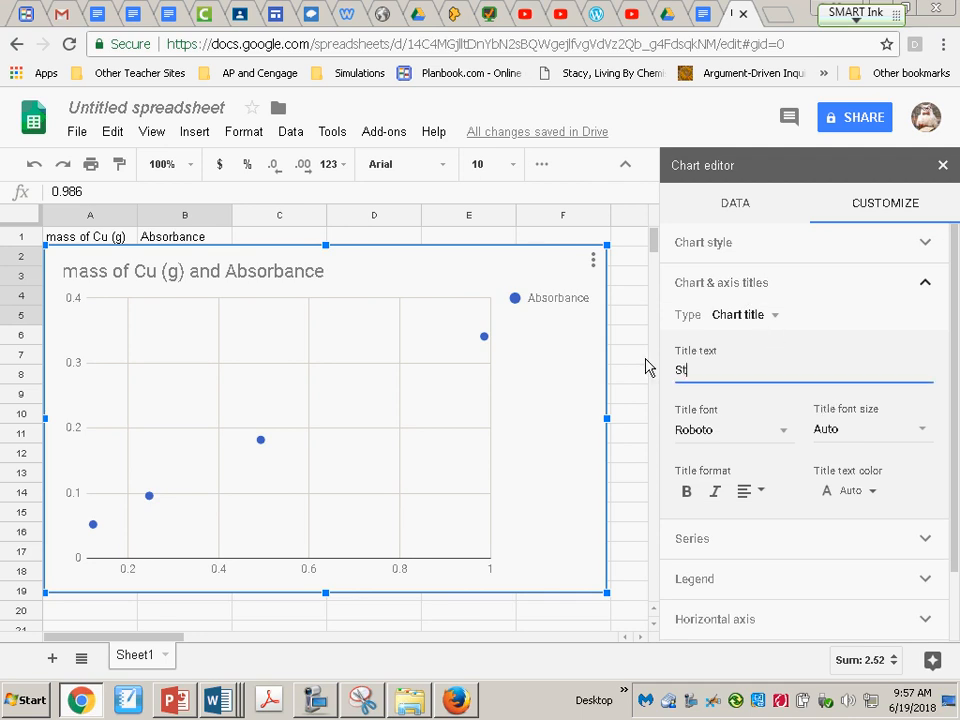
type("andardization Curve of Copper")
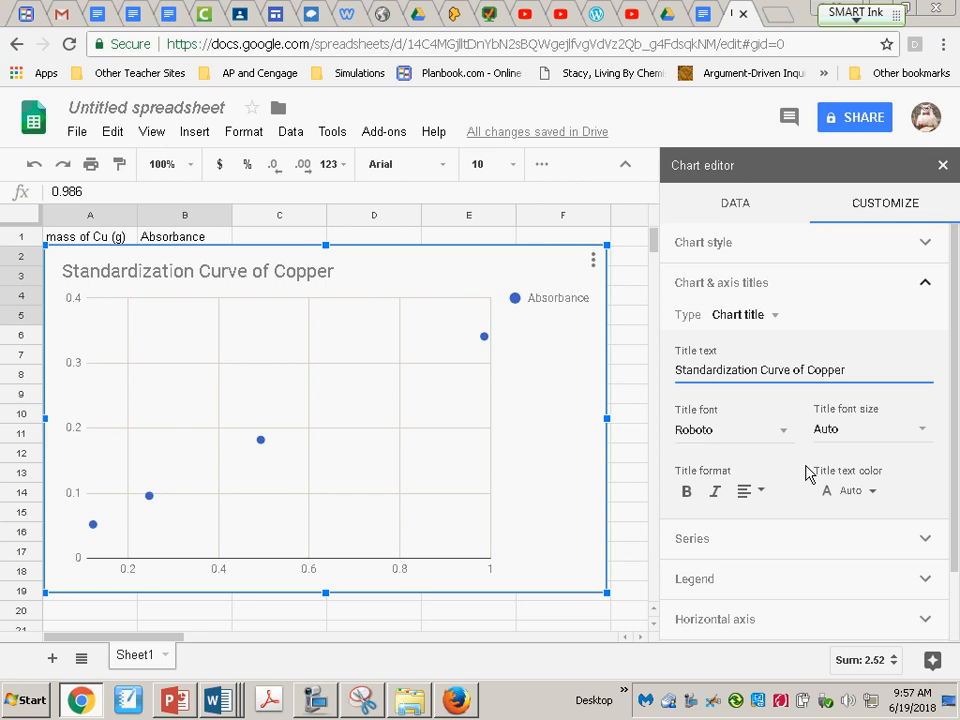
Step: Give the chart's horizontal axis the title "Grams of Copper"
left_click(762, 322)
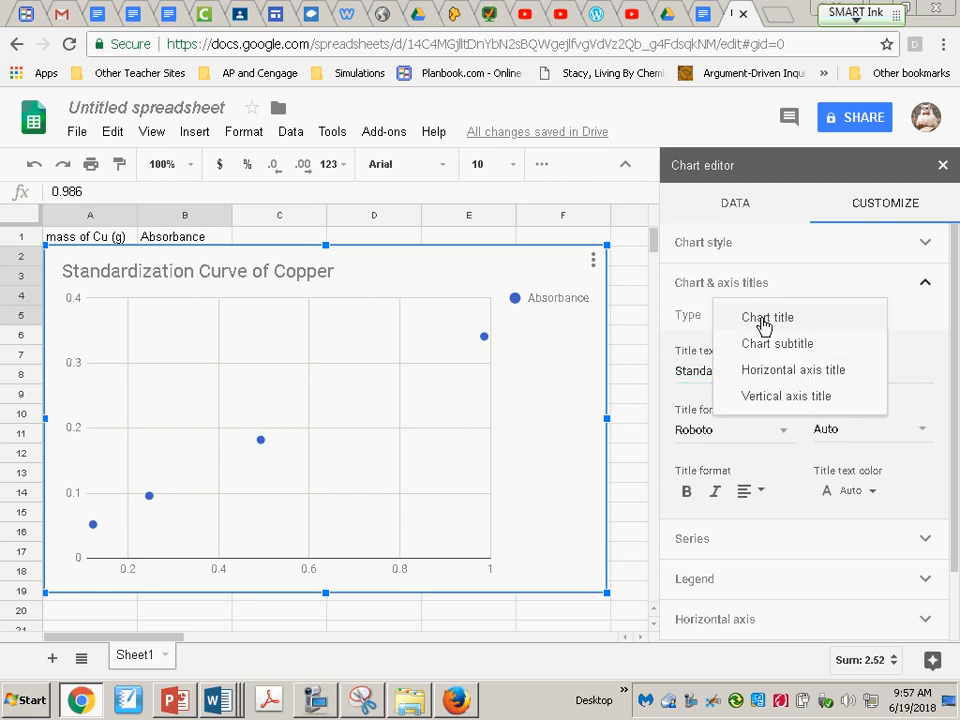
left_click(787, 380)
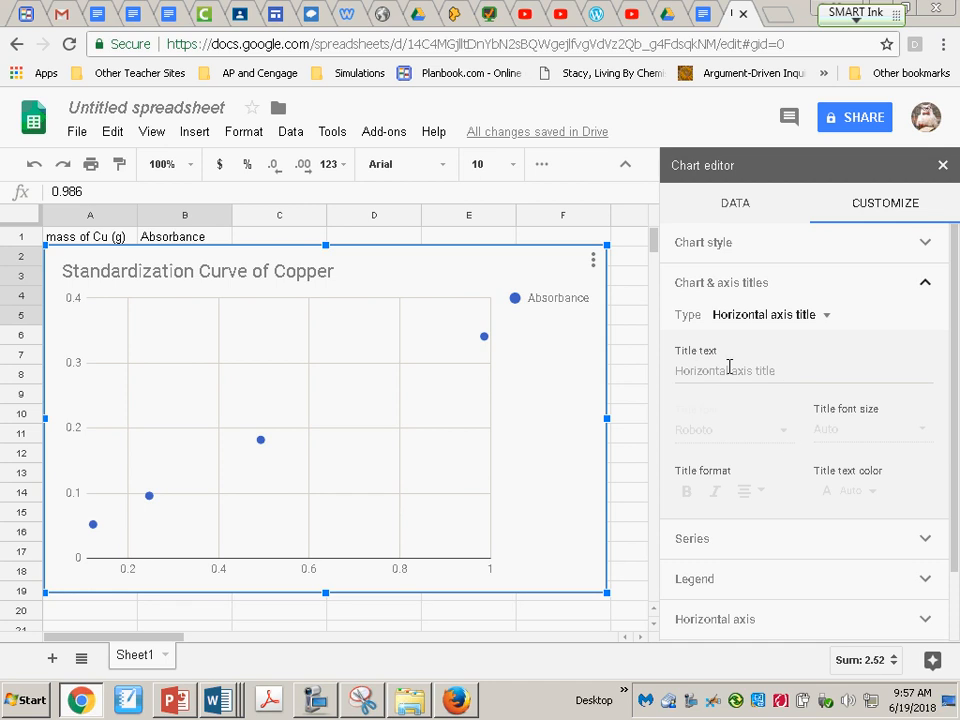
left_click(729, 369)
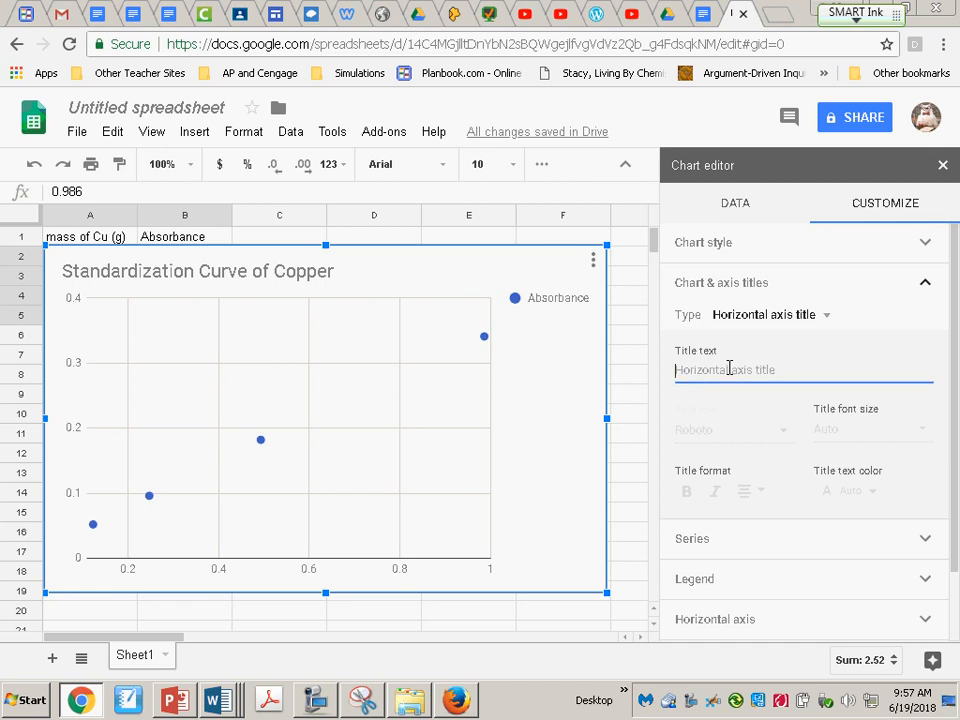
type("Grams of Cup")
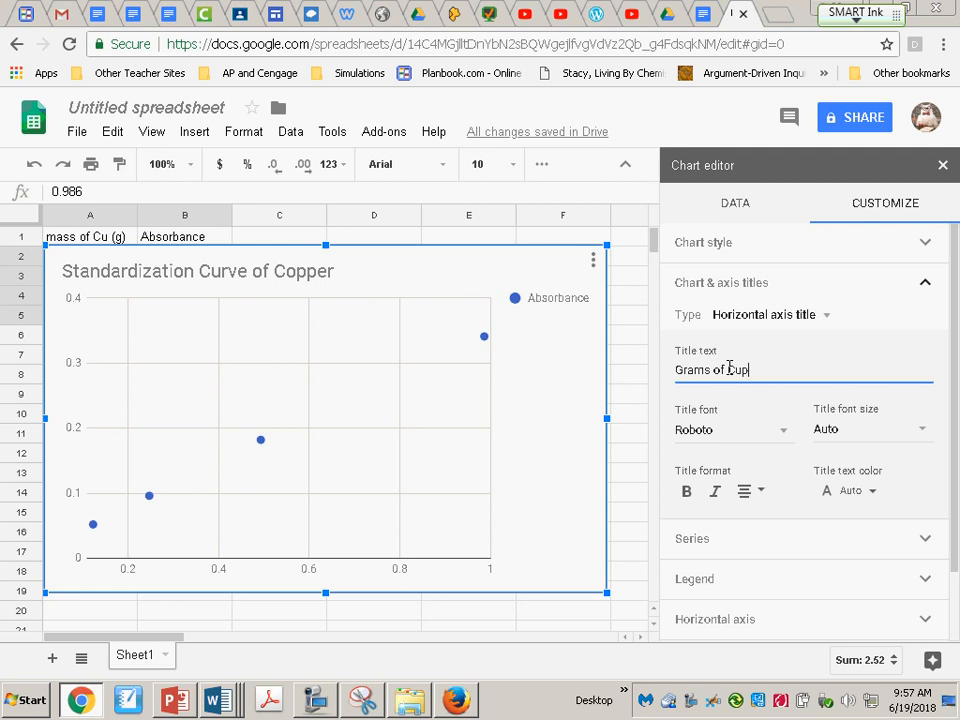
key("BackSpace")
key("BackSpace")
type("opper")
Step: Give the chart's vertical axis the title "Absorbance"
left_click(765, 315)
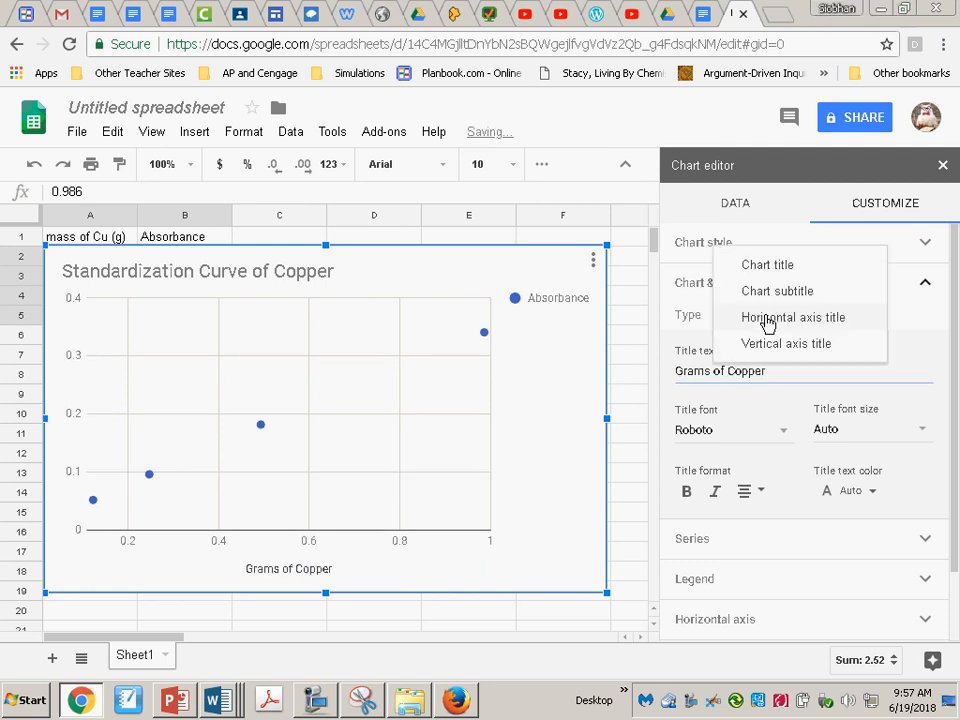
left_click(770, 345)
left_click(710, 369)
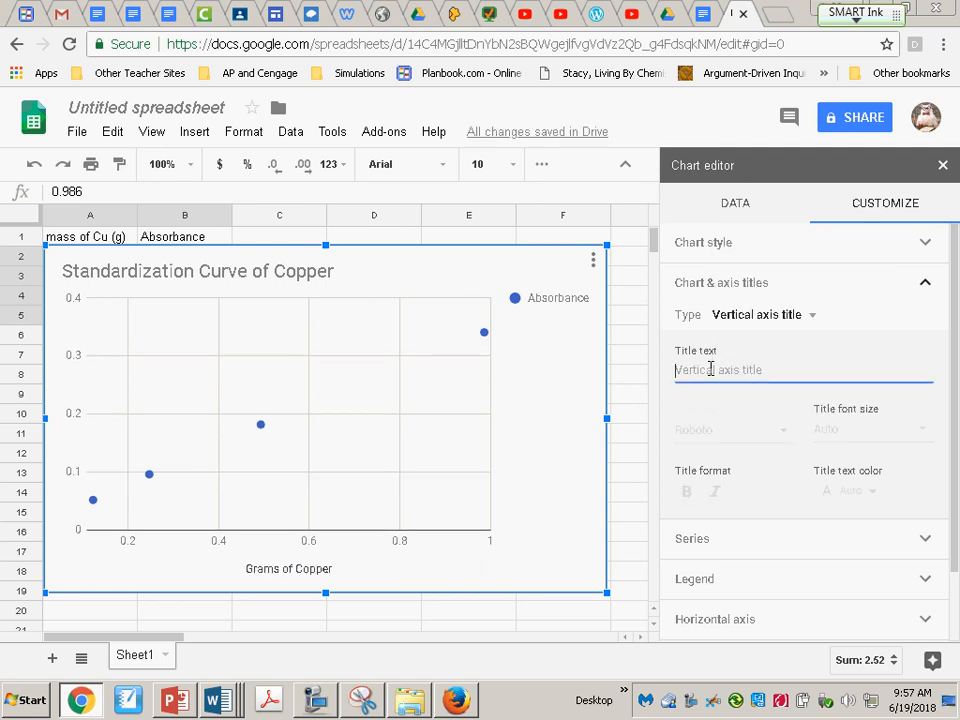
type("Absor")
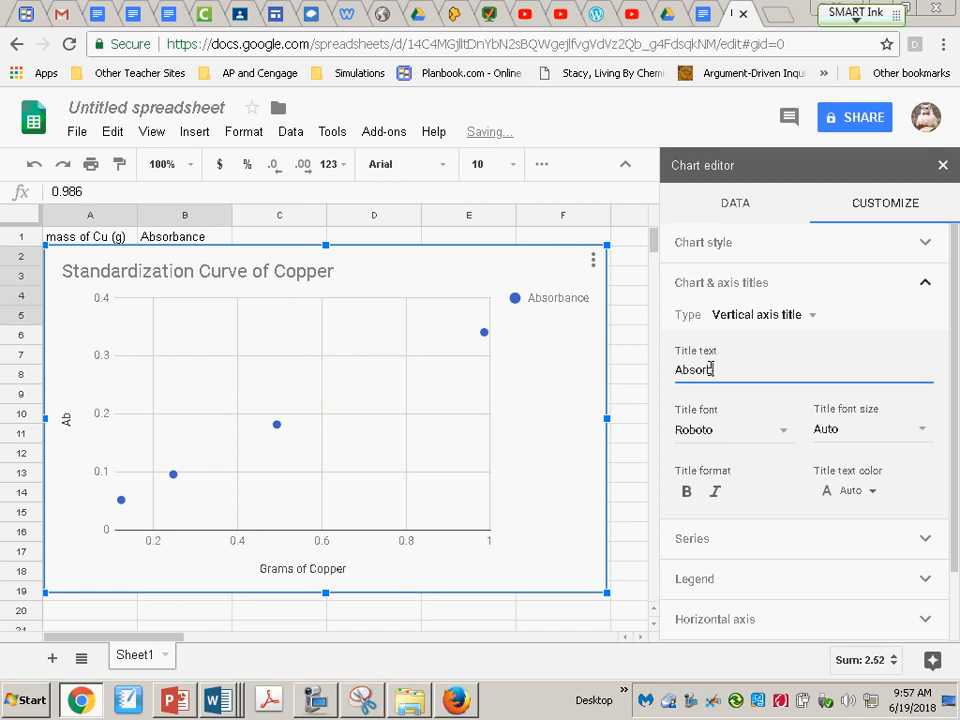
type("bance")
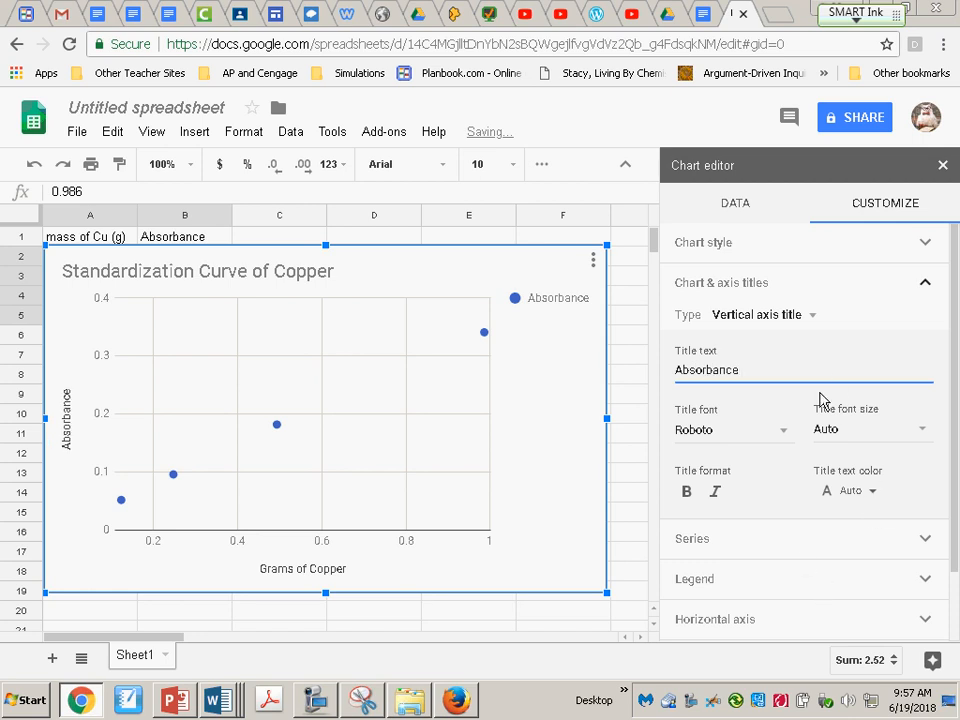
Step: Set the minor gridline count of the chart's vertical axis to 1
scroll(826, 528, "down", 1)
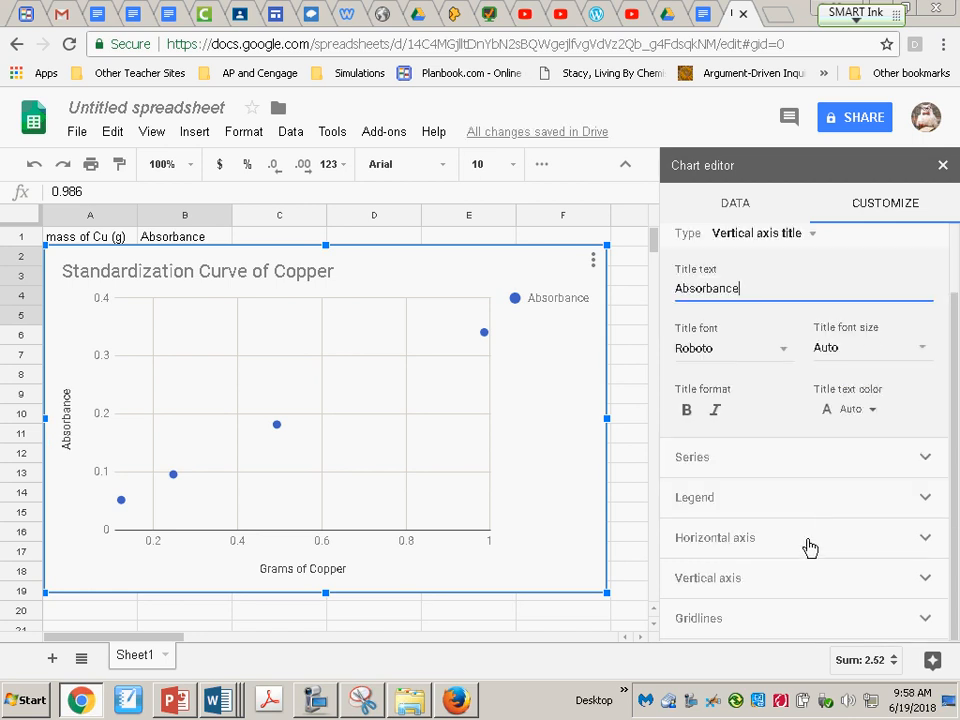
left_click(713, 620)
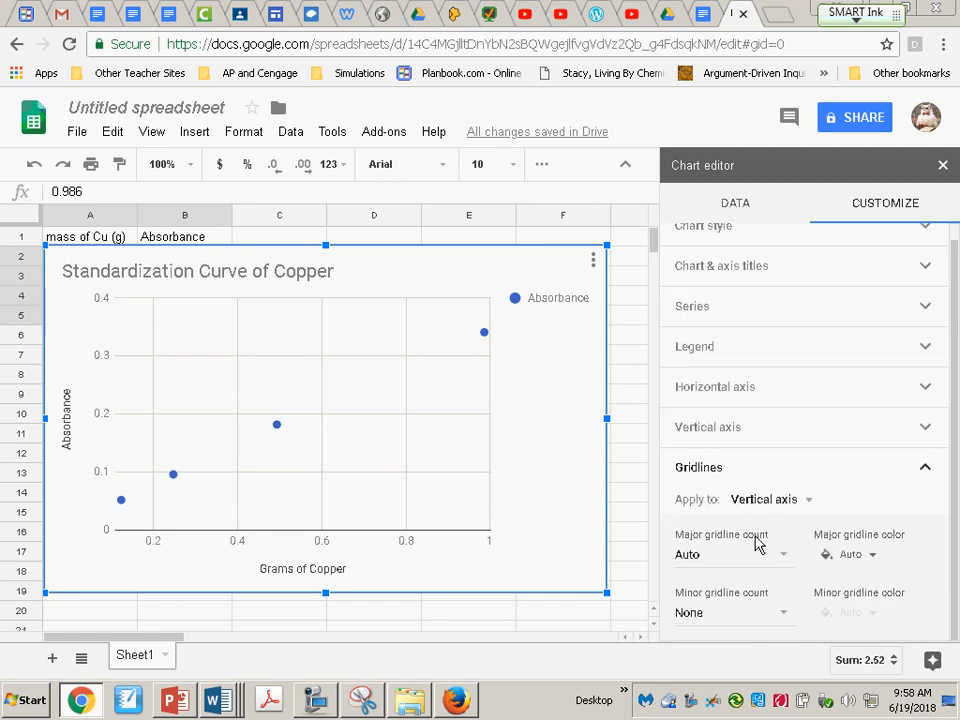
left_click(781, 618)
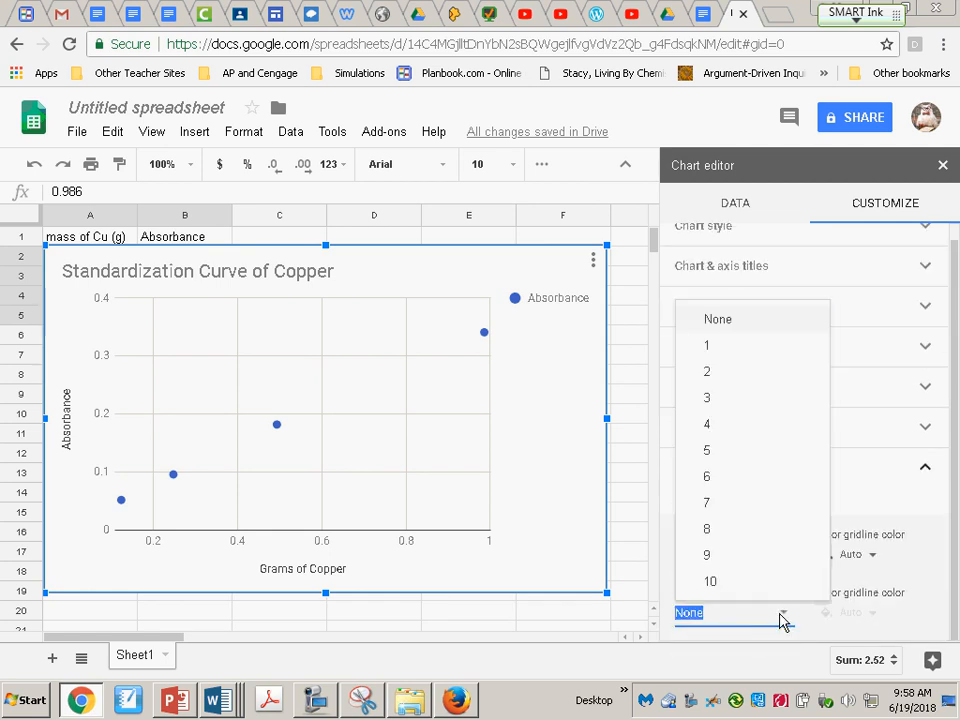
left_click(709, 348)
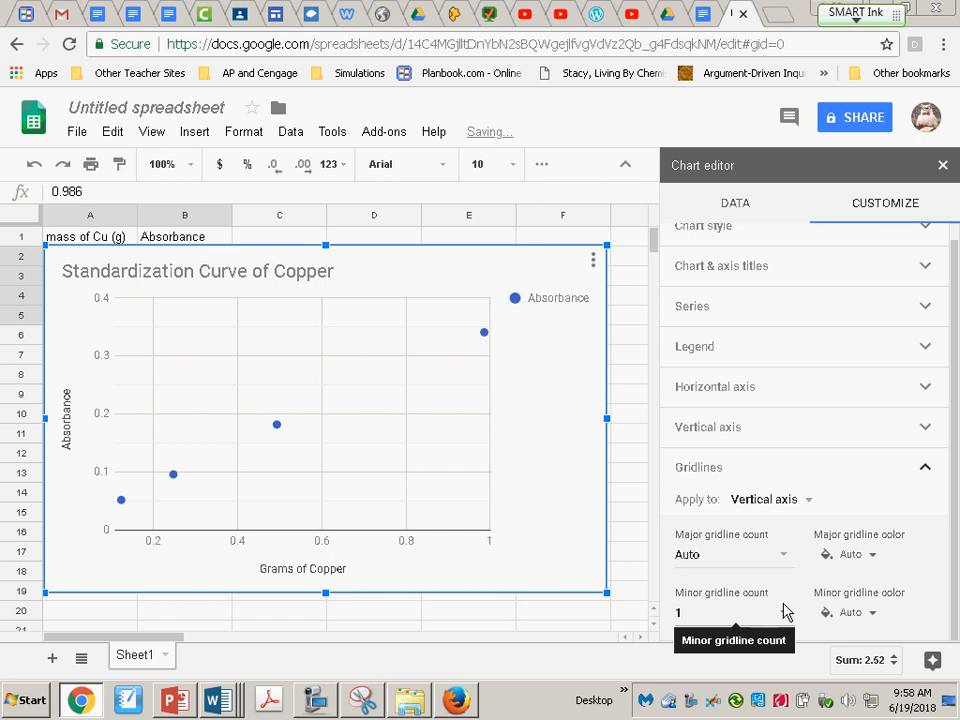
Step: Set the minor gridline count of the chart's horizontal axis to 1
left_click(786, 502)
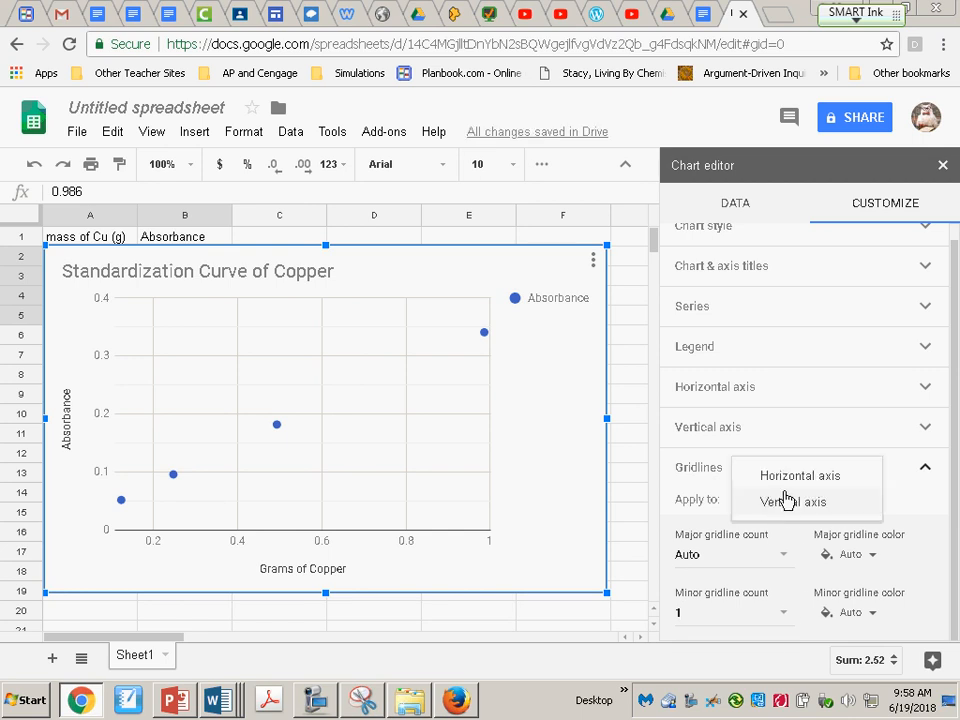
left_click(786, 476)
left_click(773, 630)
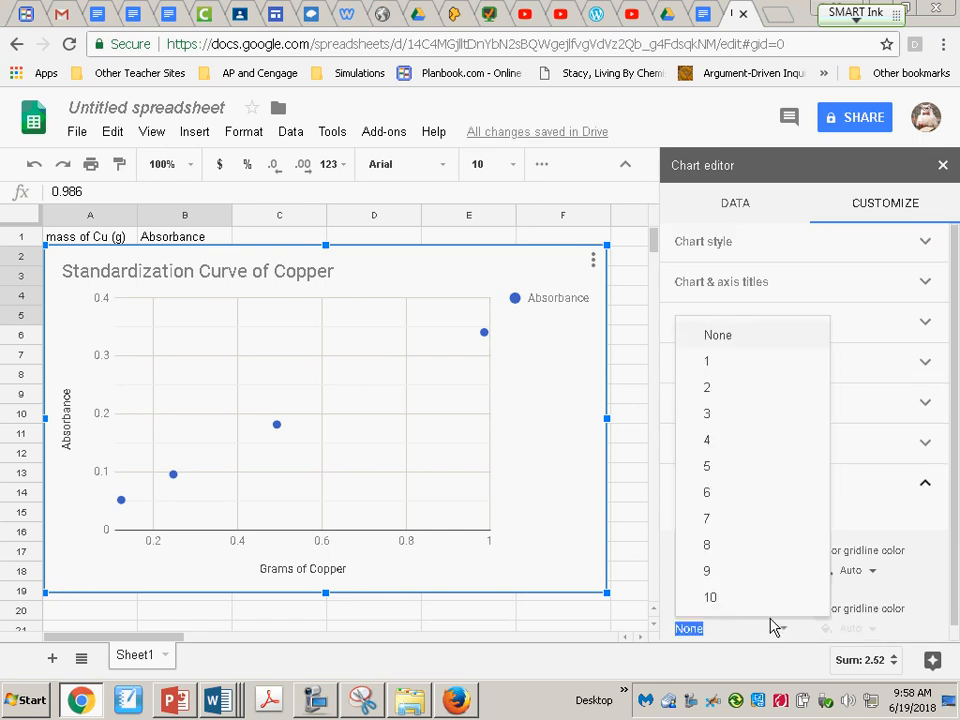
left_click(754, 372)
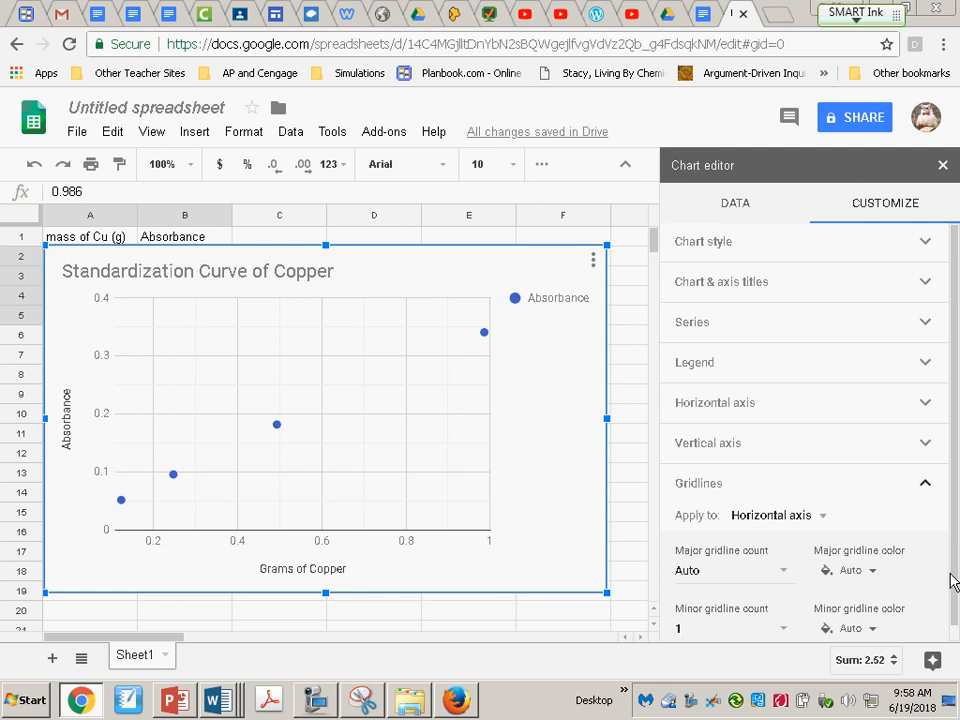
Step: Set the minimum value of the chart's horizontal axis to 0
scroll(911, 579, "down", 1)
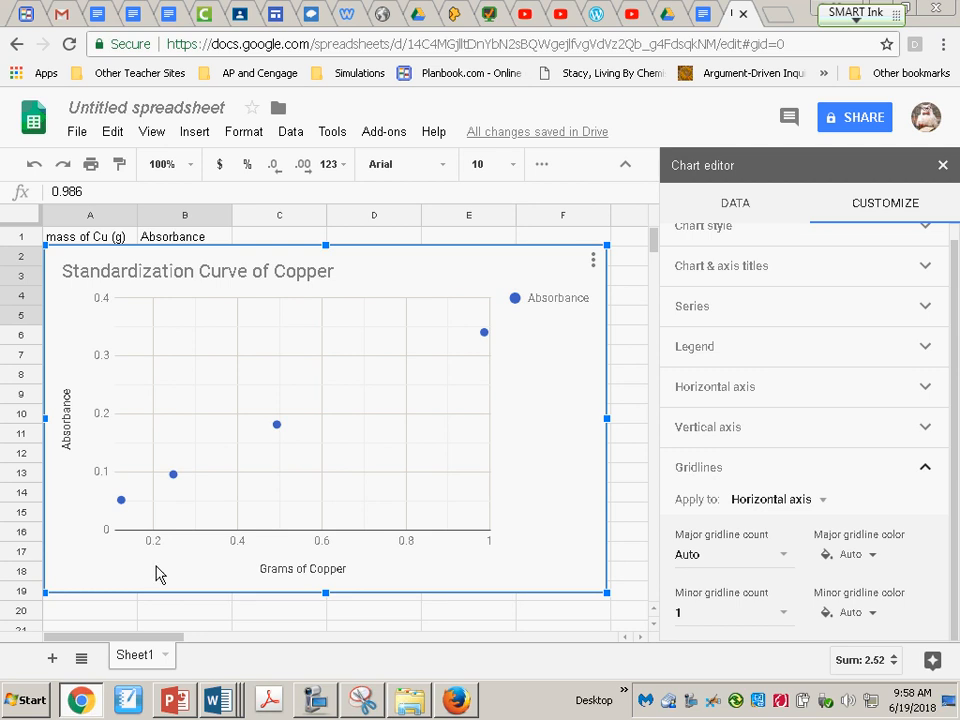
left_click(816, 400)
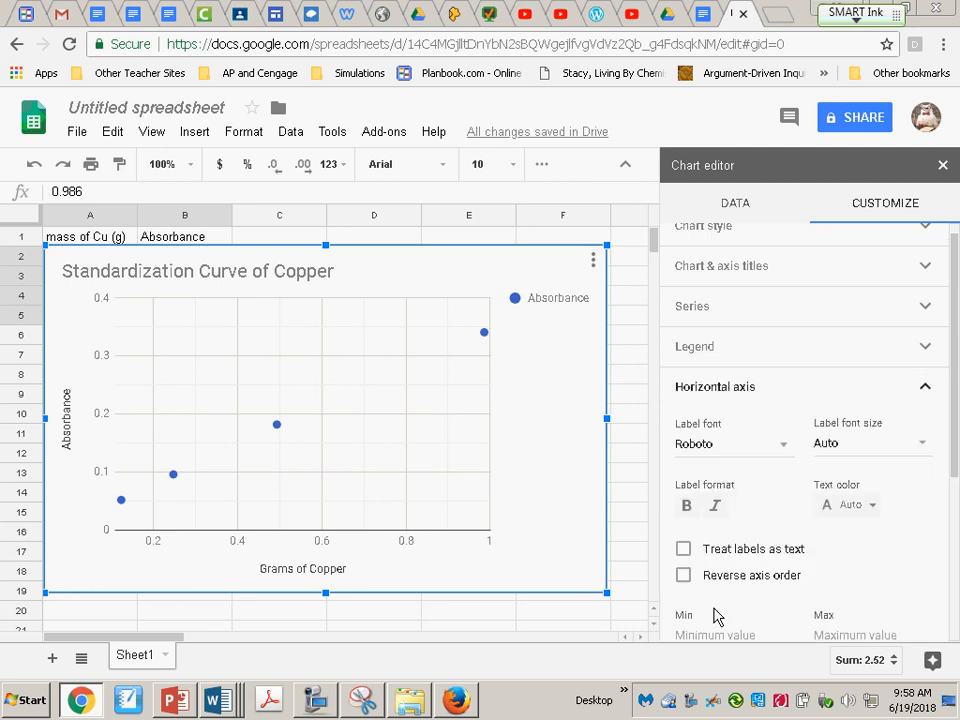
scroll(748, 480, "down", 3)
left_click(724, 358)
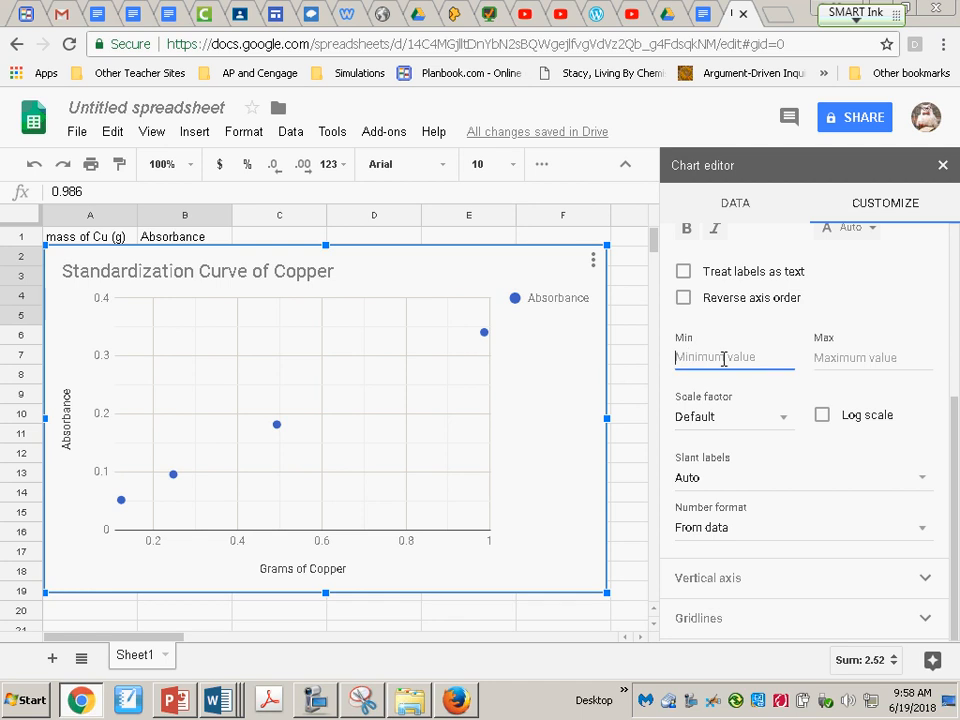
type("0")
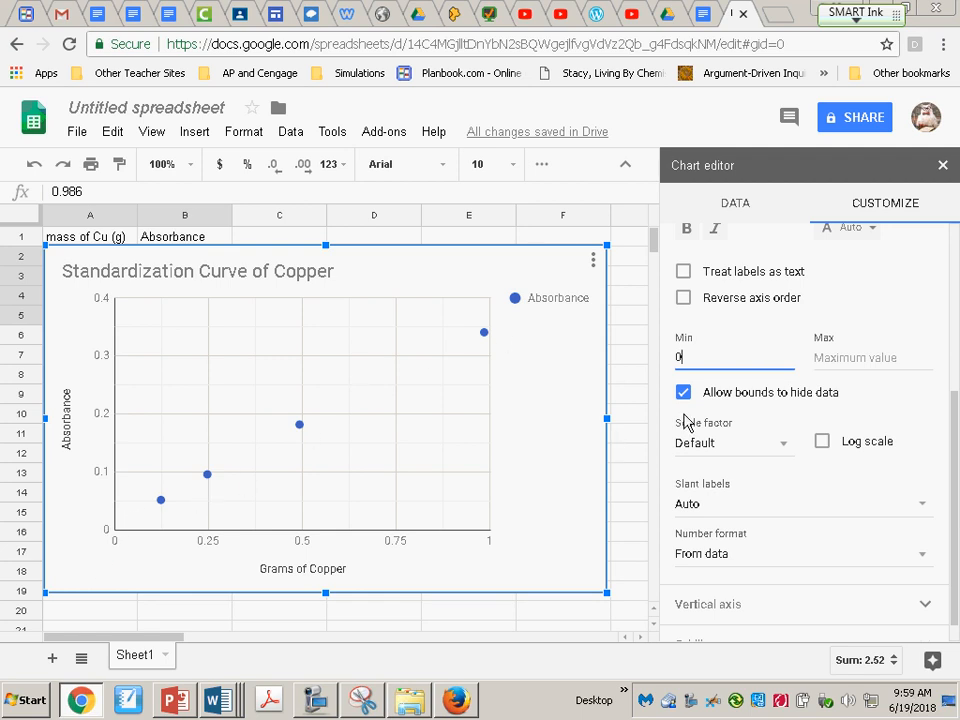
scroll(840, 460, "up", 2)
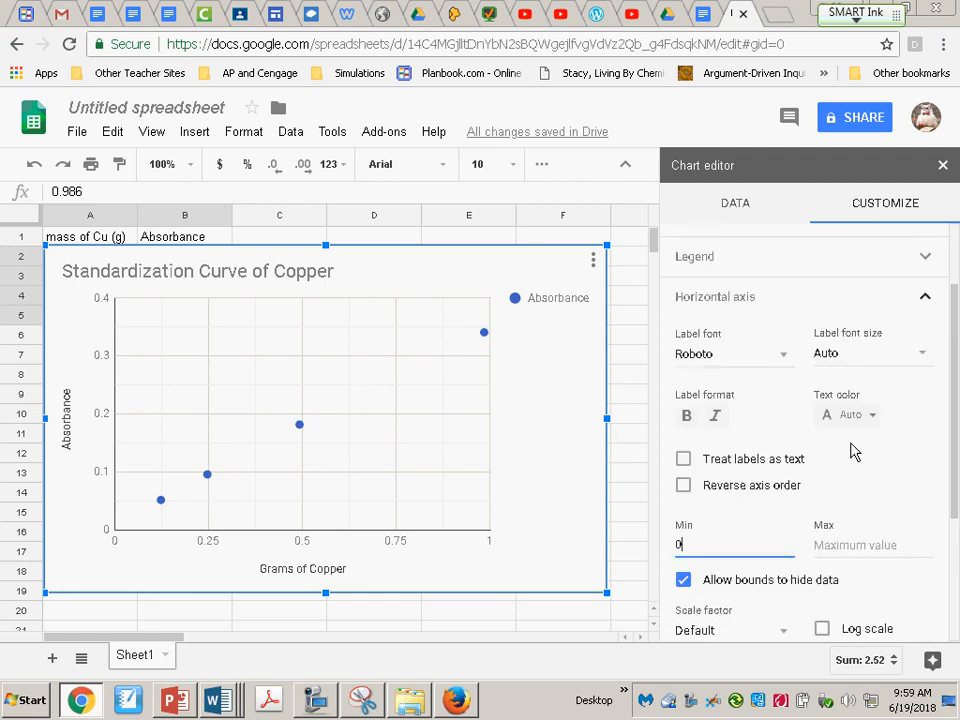
left_click(924, 298)
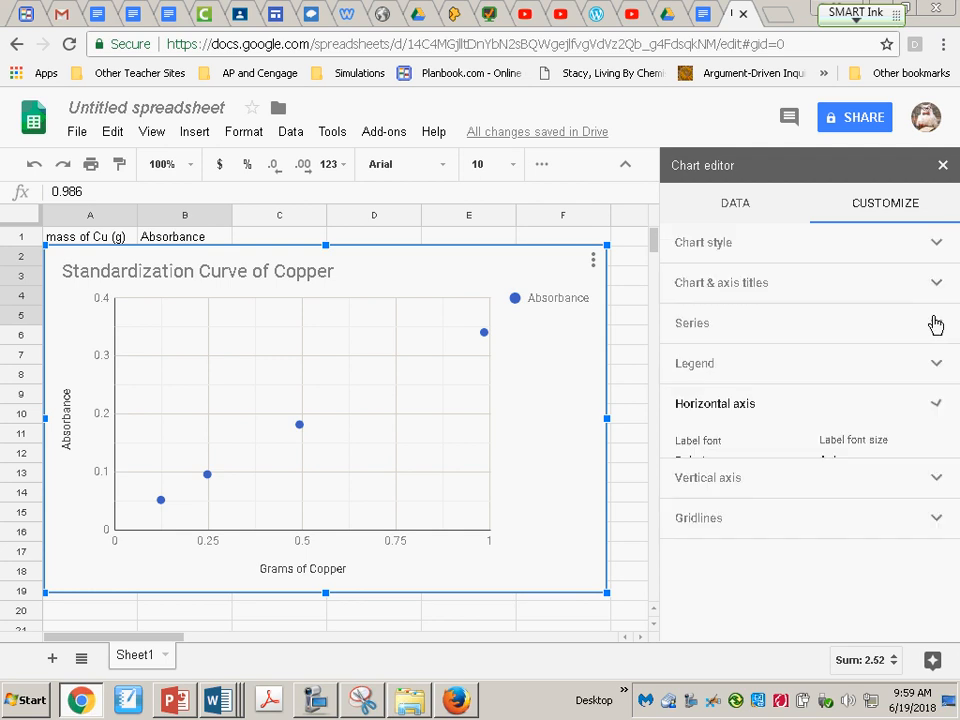
Step: Add a trendline to the chart's Absorbance series and set its type to Linear
left_click(938, 366)
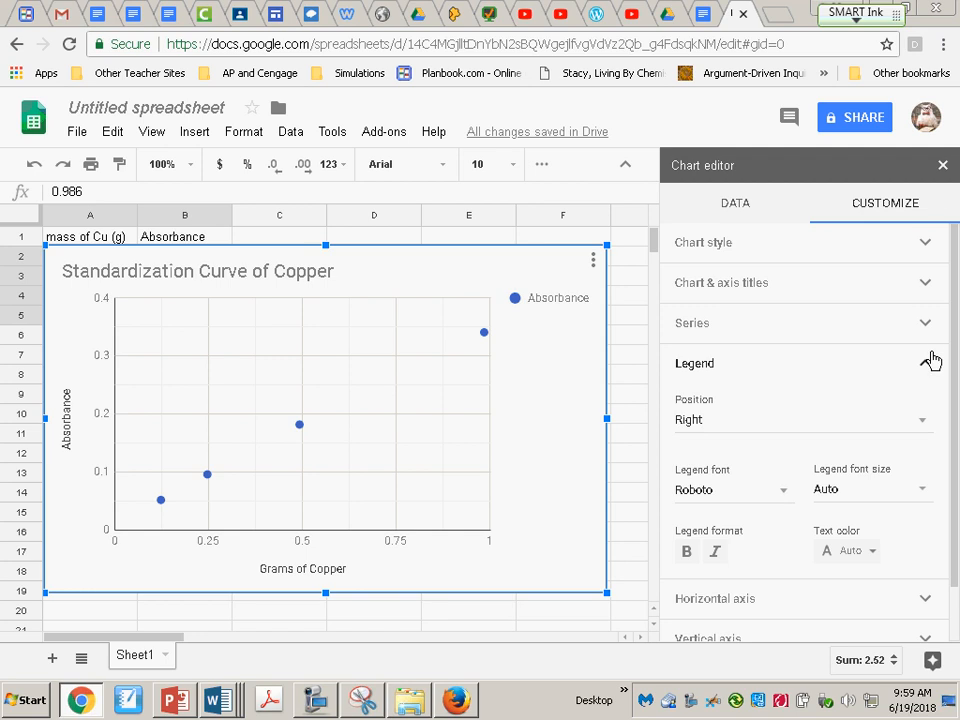
left_click(928, 356)
left_click(936, 326)
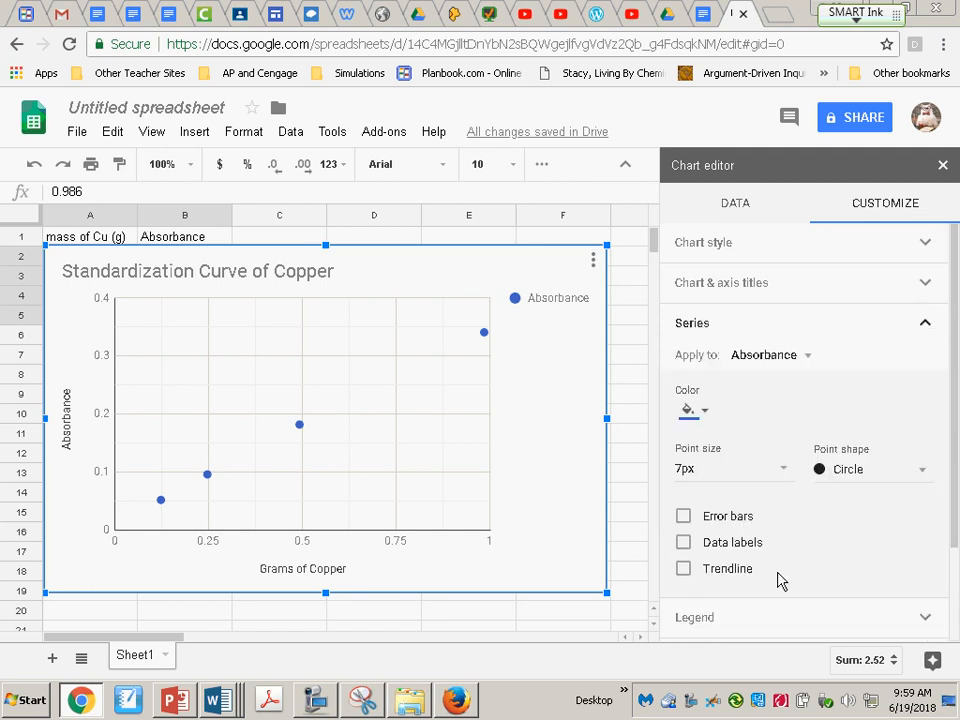
left_click(683, 570)
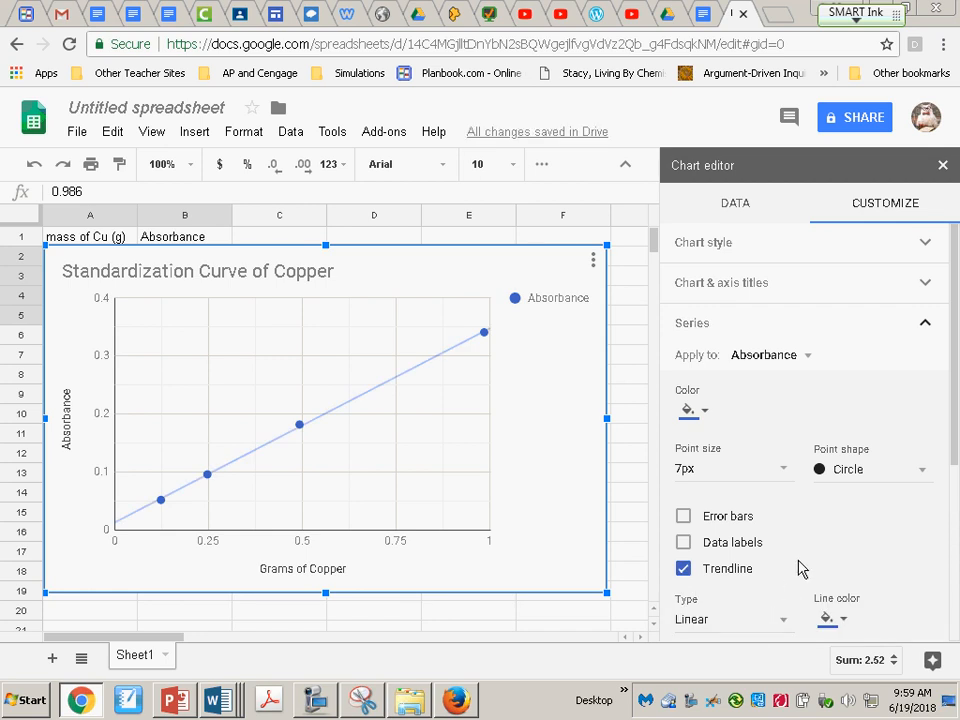
scroll(789, 547, "down", 1)
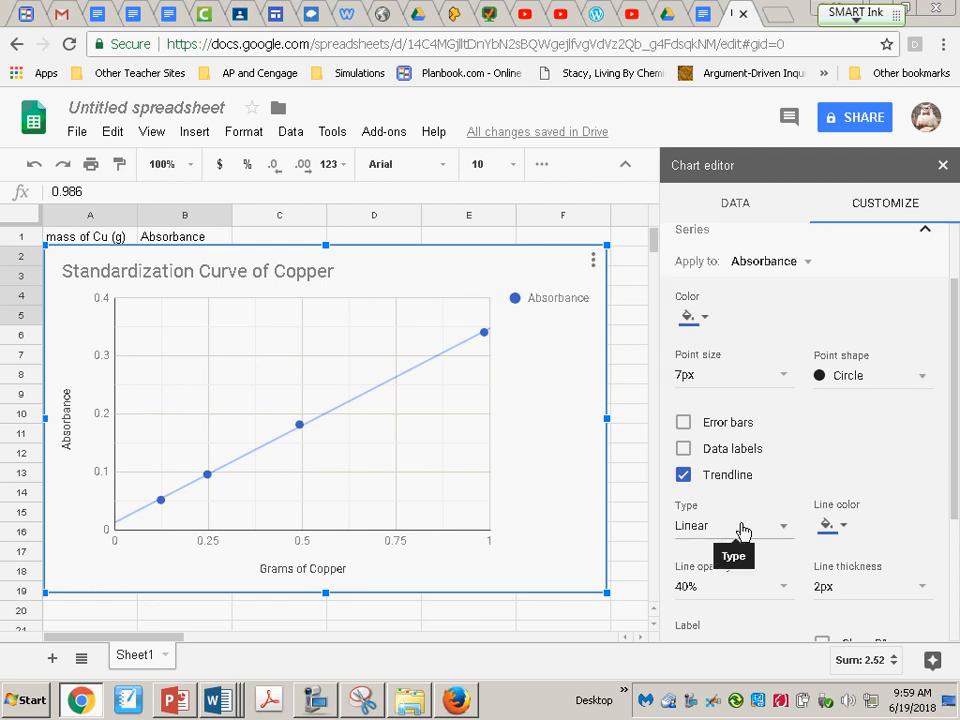
left_click(775, 529)
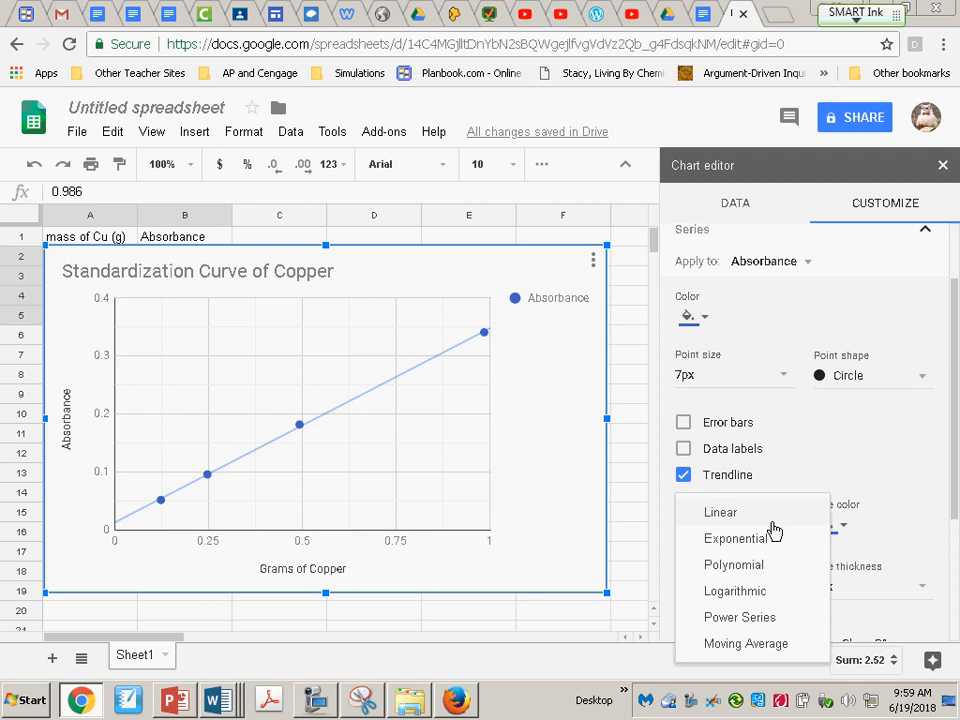
left_click(760, 512)
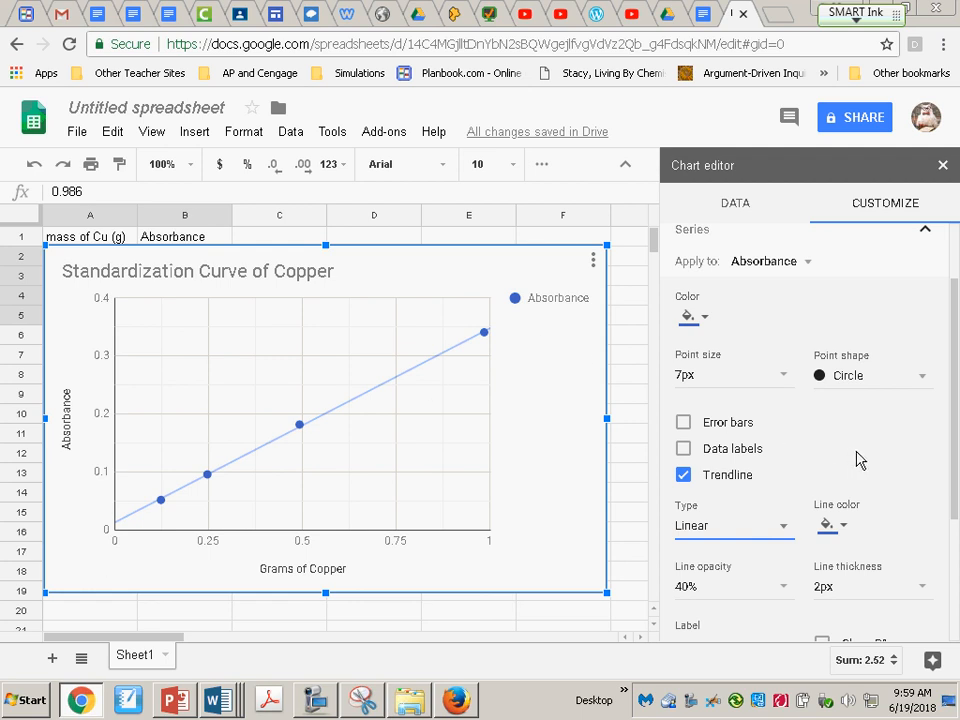
Step: Set the label of the Absorbance series' trendline to Use Equation
scroll(855, 456, "down", 1)
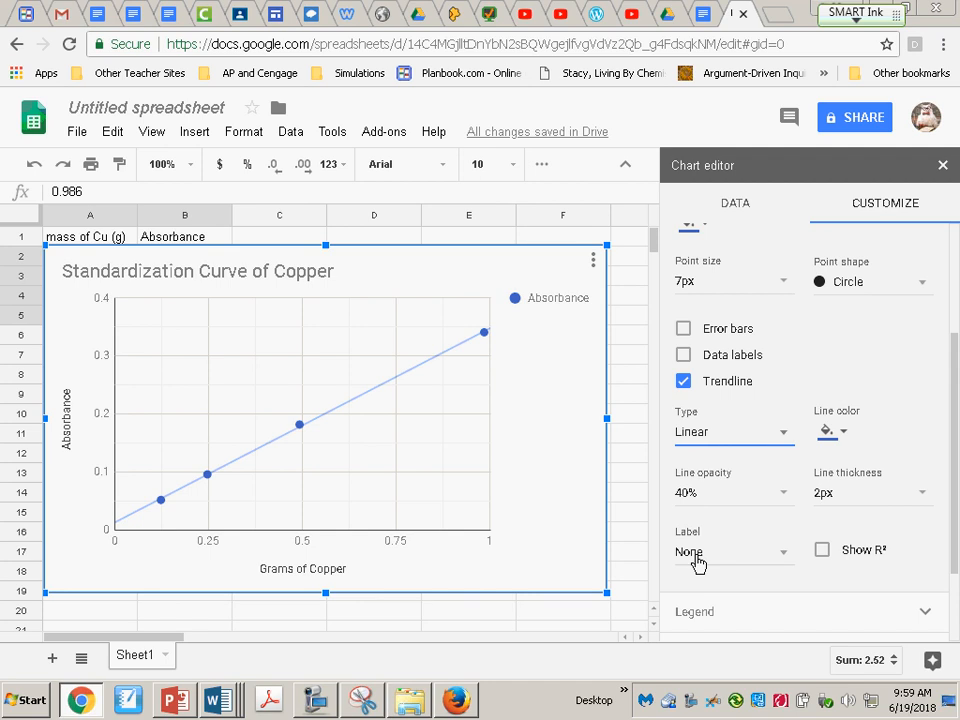
left_click(771, 562)
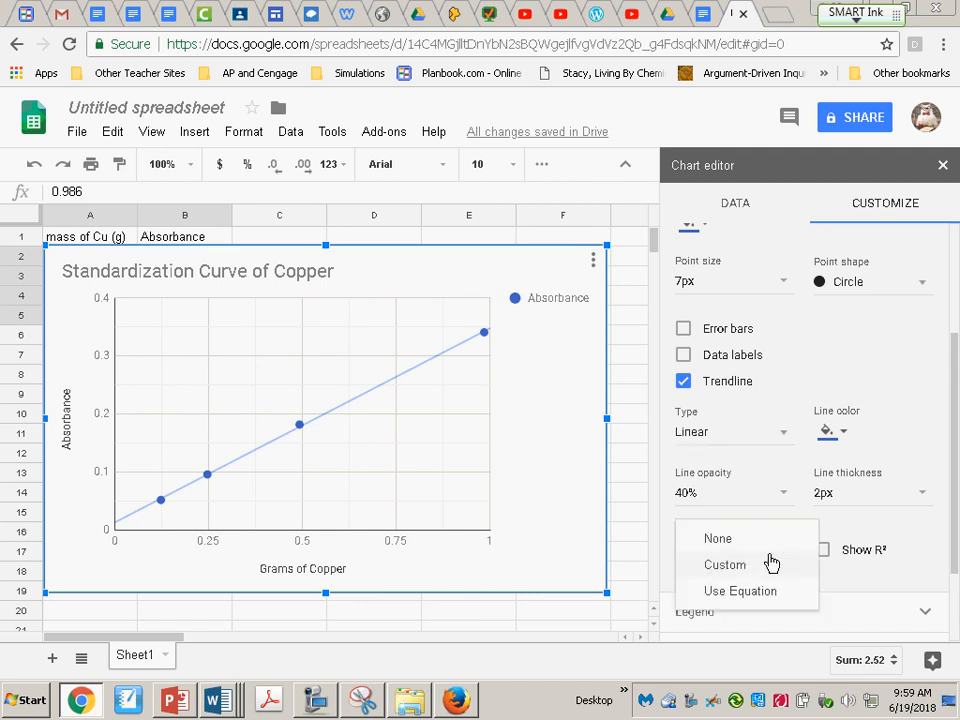
left_click(759, 592)
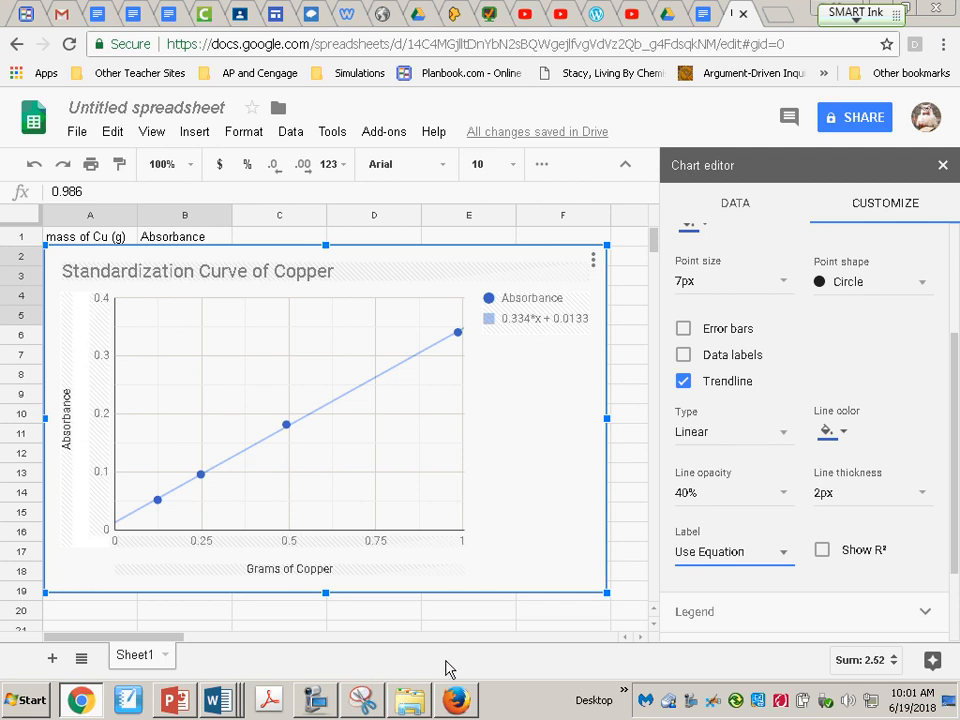
left_click(315, 700)
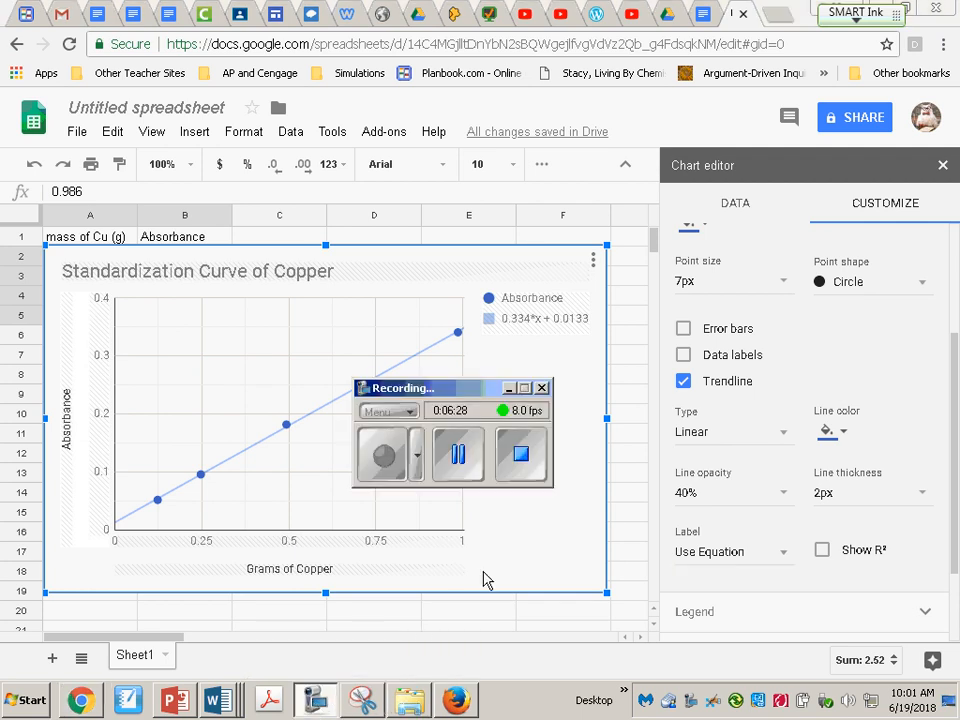